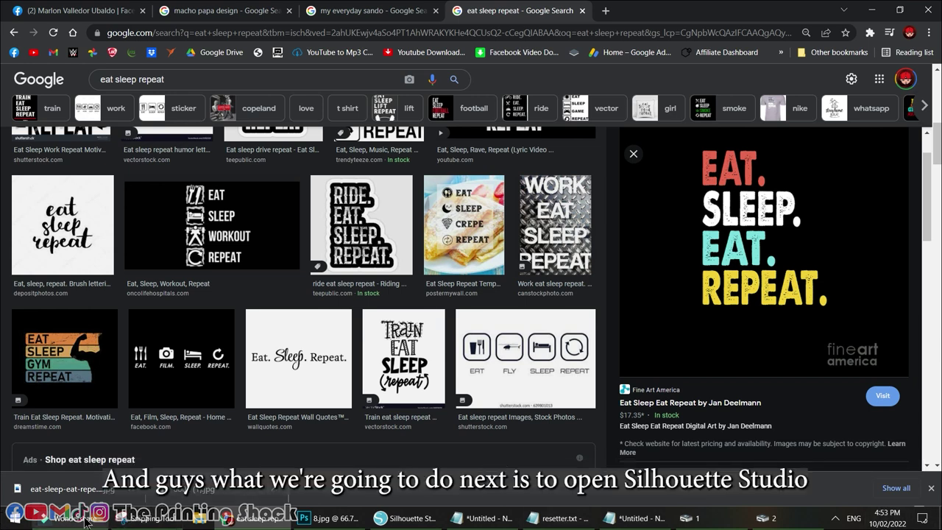
# - Switch to Silhouette Studio and set the registration marks' inset to 1.00 cm
pyautogui.click(407, 518)
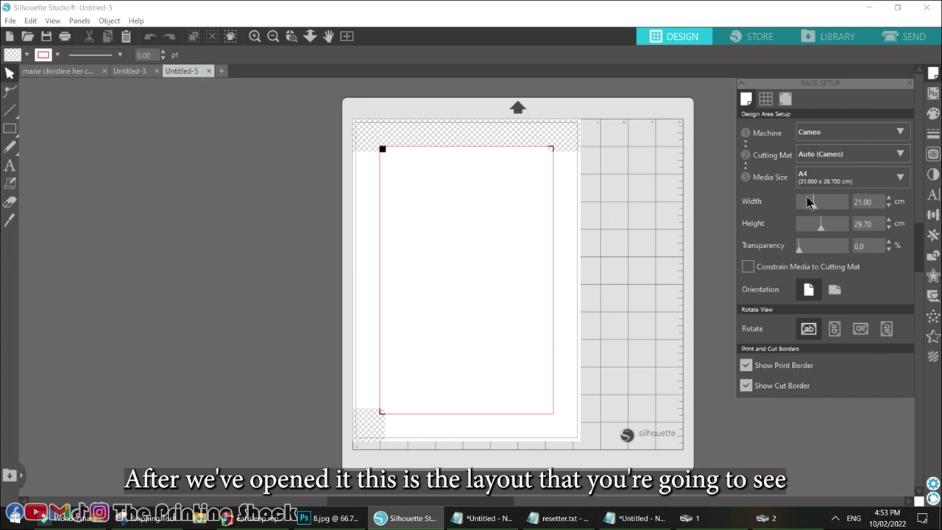
pyautogui.click(52, 20)
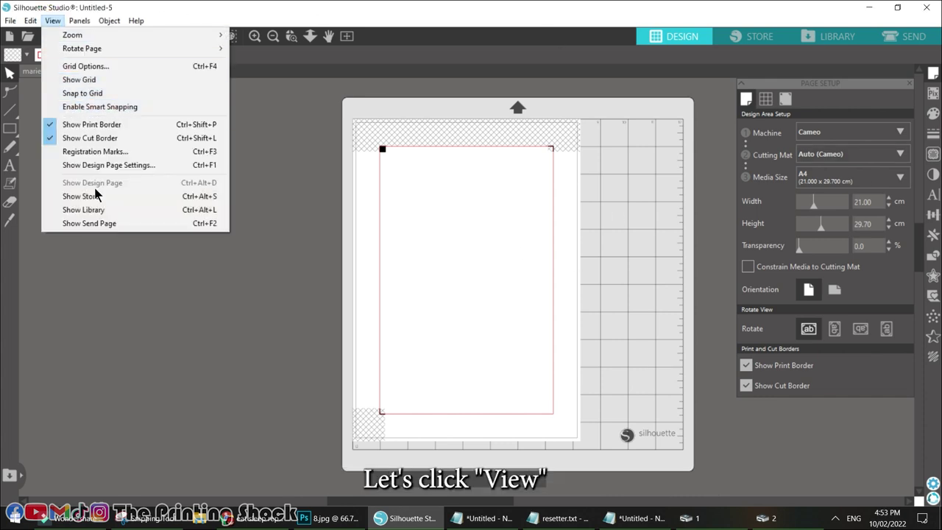
pyautogui.click(120, 151)
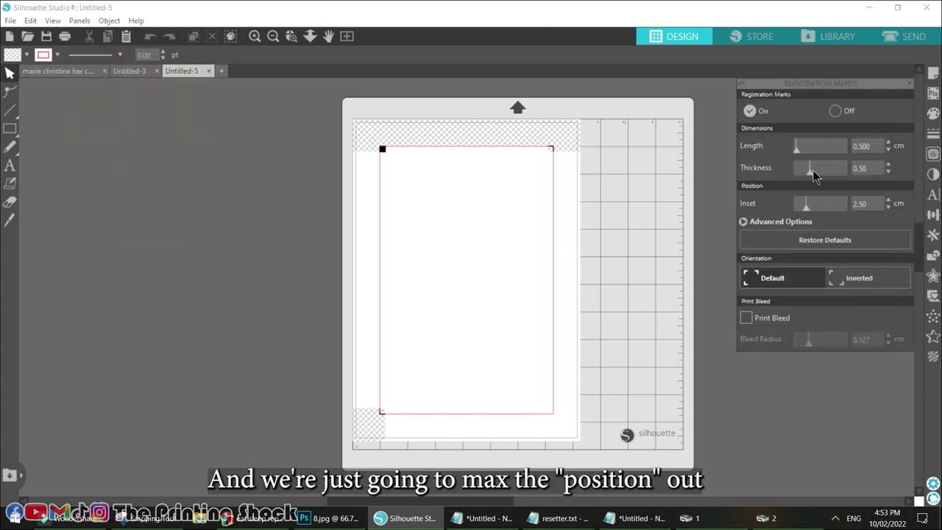
pyautogui.moveTo(805, 206); pyautogui.dragTo(789, 215)
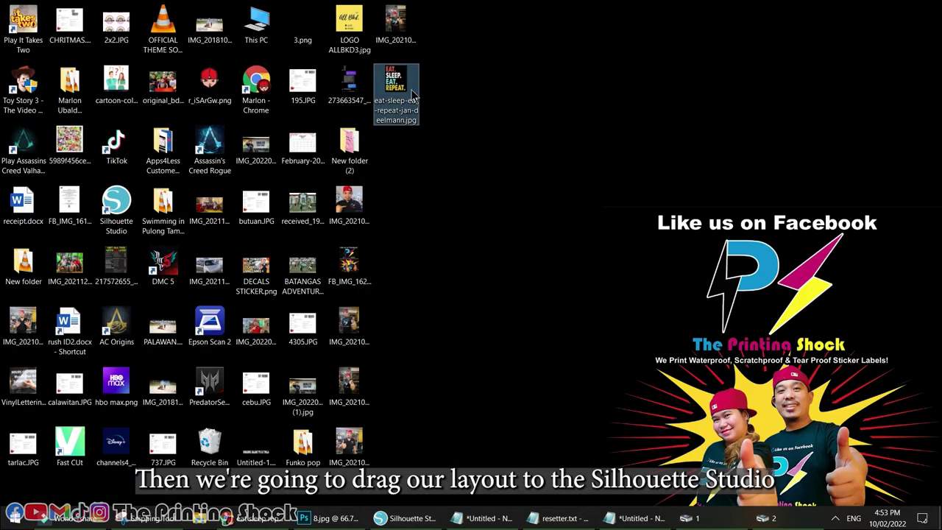
# - Place the eat-sleep-eat-repeat image from the desktop on the page and enlarge it to about 18.18 × 22.16 cm
pyautogui.moveTo(412, 94); pyautogui.dragTo(429, 409)
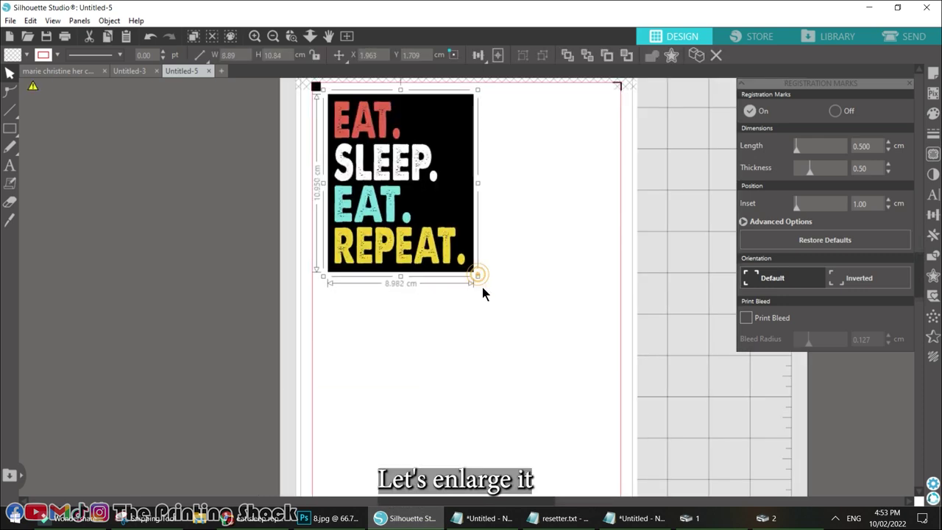
pyautogui.moveTo(483, 289); pyautogui.dragTo(664, 260)
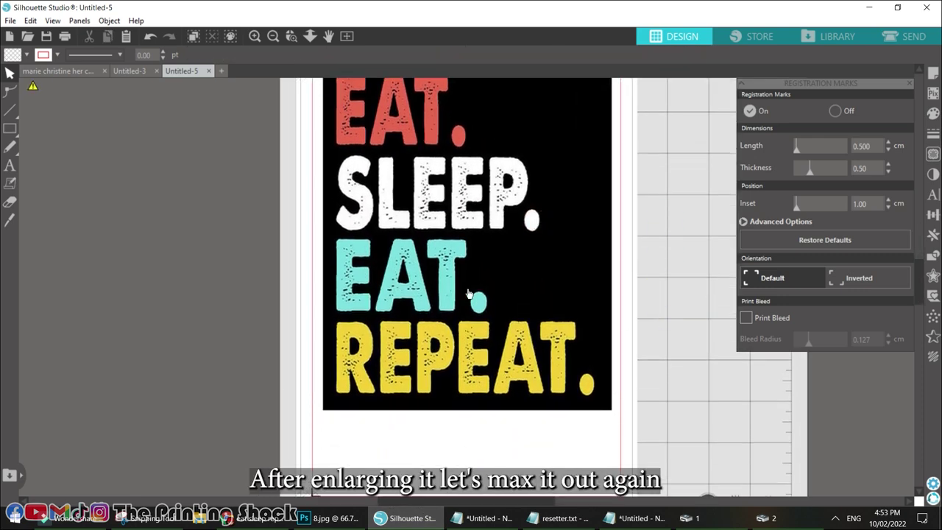
pyautogui.moveTo(608, 424); pyautogui.dragTo(621, 426)
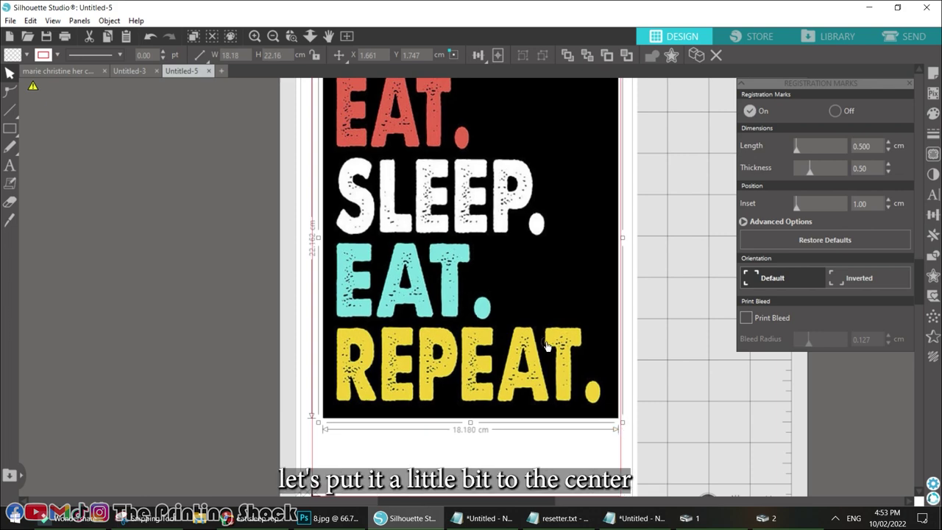
# - Nudge the enlarged image towards the page centre, clear of the registration marks, and check its spacing from them
pyautogui.scroll(2, 545, 343)
pyautogui.moveTo(493, 227); pyautogui.dragTo(486, 229)
pyautogui.click(288, 176)
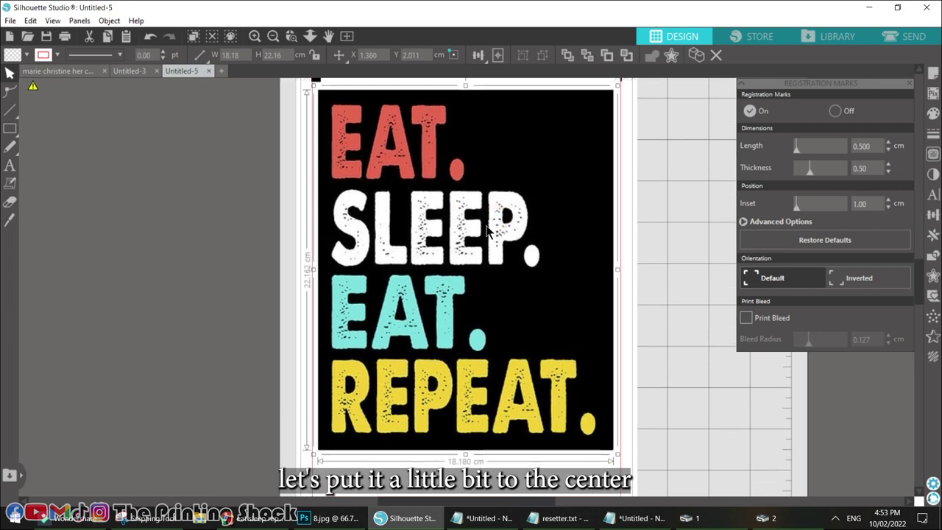
pyautogui.scroll(2, 288, 176)
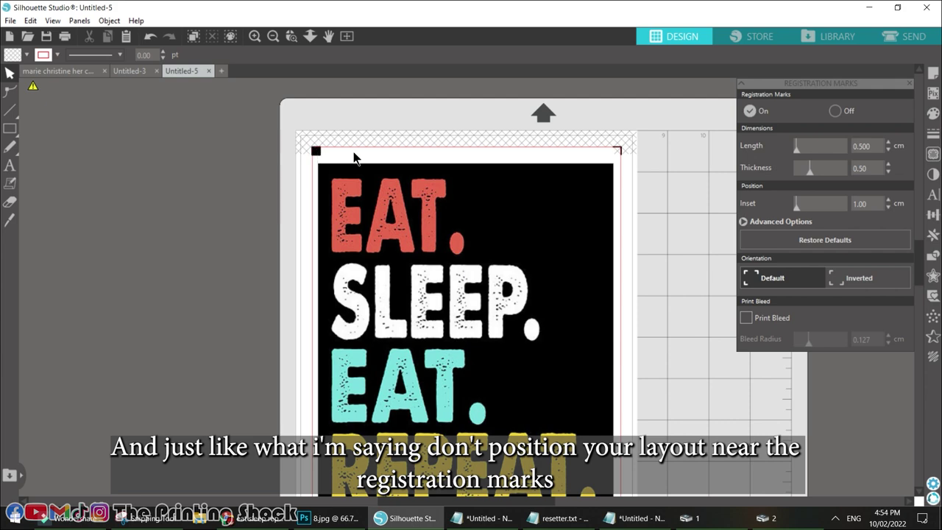
pyautogui.scroll(-5, 545, 279)
pyautogui.scroll(4, 544, 294)
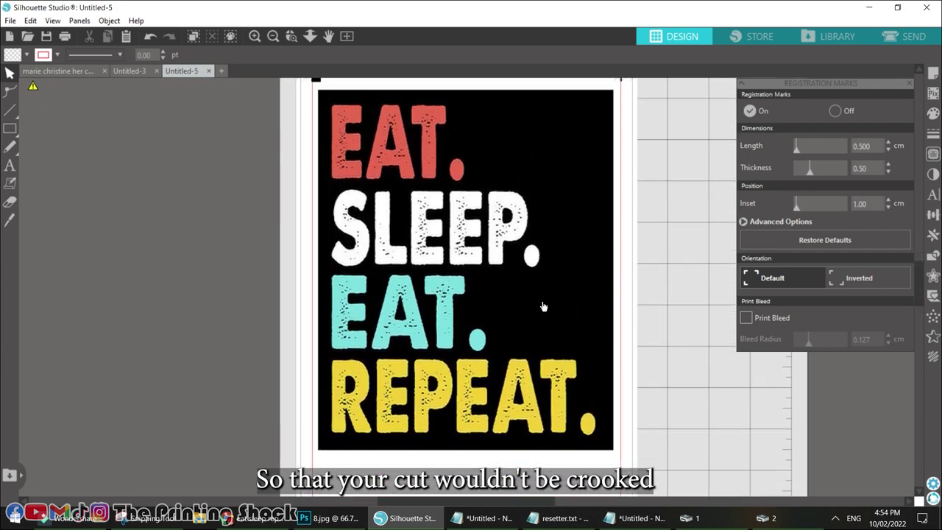
# - Set the registration marks' bottom inset to 4.70 cm in the advanced options
pyautogui.scroll(-4, 684, 265)
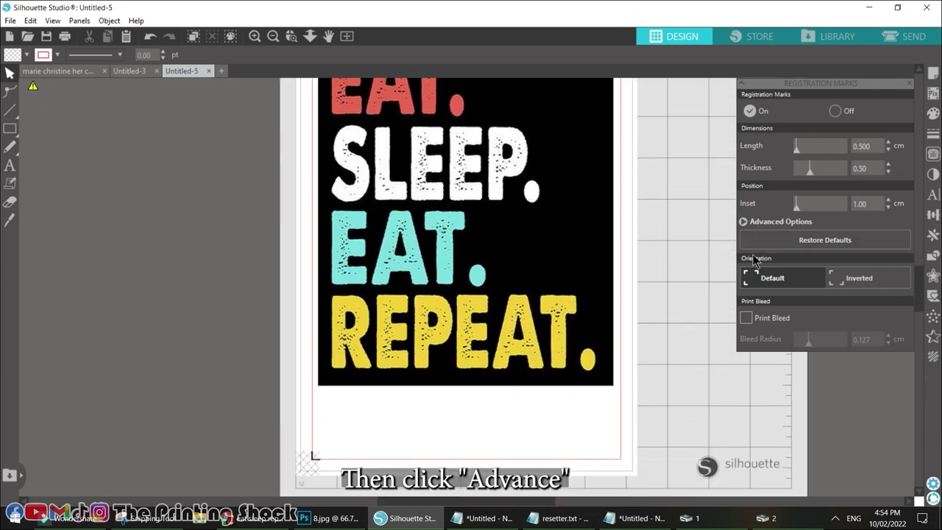
pyautogui.click(743, 222)
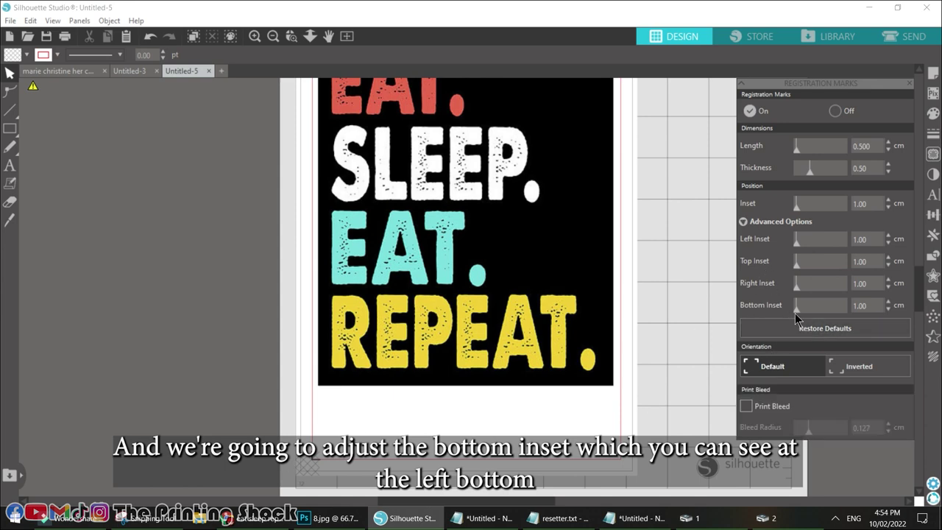
pyautogui.moveTo(795, 309); pyautogui.dragTo(821, 310)
# - Open the Trace settings and select a trace area about 17.7 × 21.6 cm around the whole image
pyautogui.scroll(3, 644, 308)
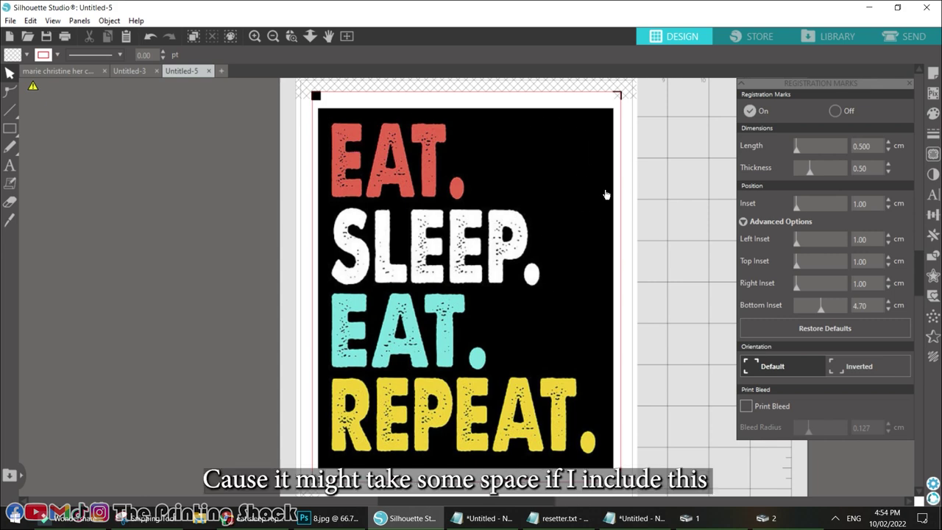
pyautogui.click(79, 21)
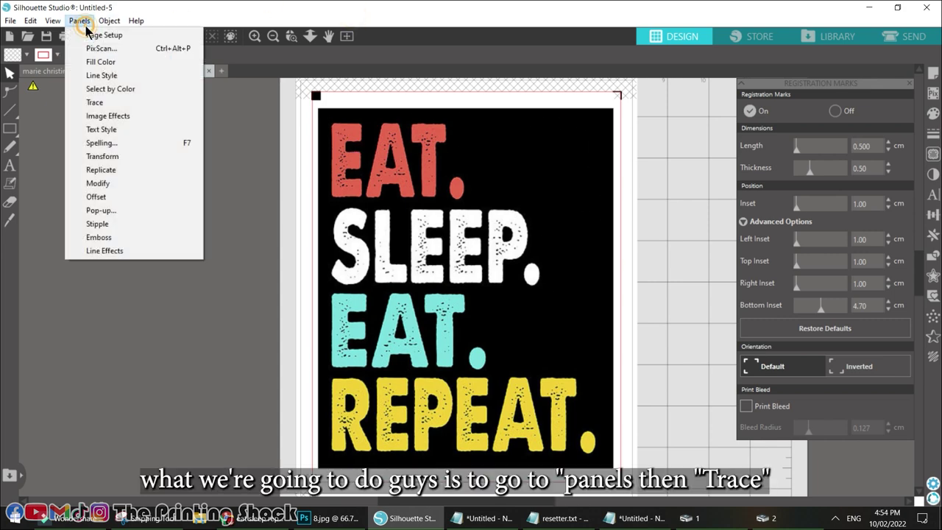
pyautogui.click(110, 102)
pyautogui.click(758, 132)
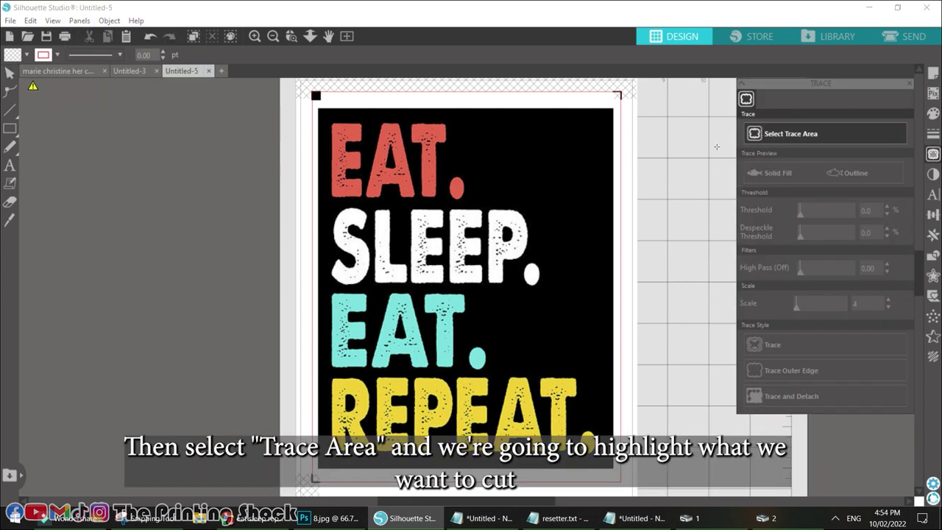
pyautogui.moveTo(320, 109)
pyautogui.mouseDown()
pyautogui.moveTo(473, 445)
pyautogui.moveTo(615, 461)
pyautogui.mouseUp()
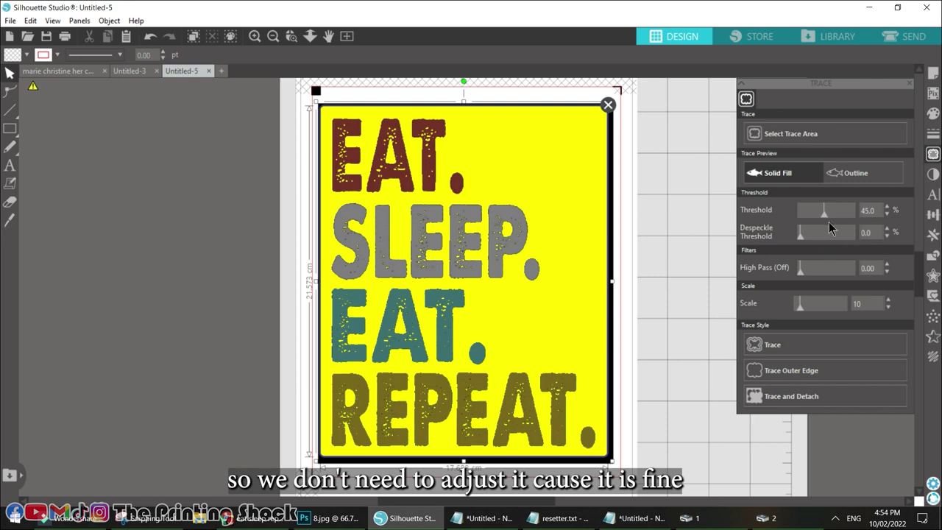
# - Trace the artwork with the High Pass filter off, and move the original image off the page to expose the outlines
pyautogui.click(801, 272)
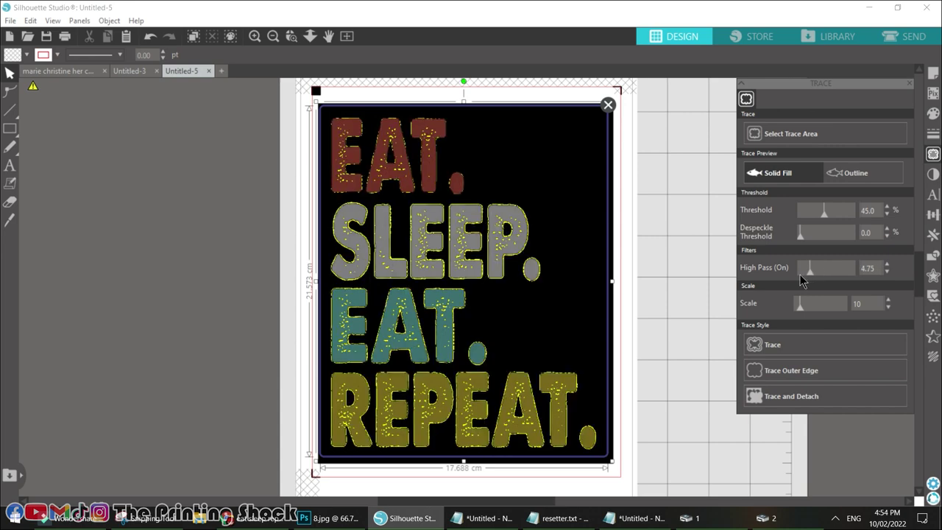
pyautogui.click(795, 276)
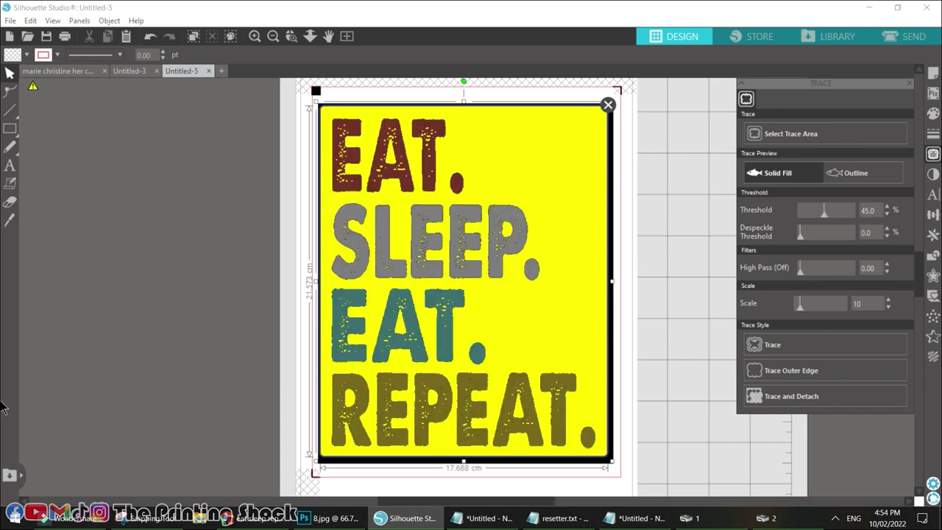
pyautogui.click(769, 346)
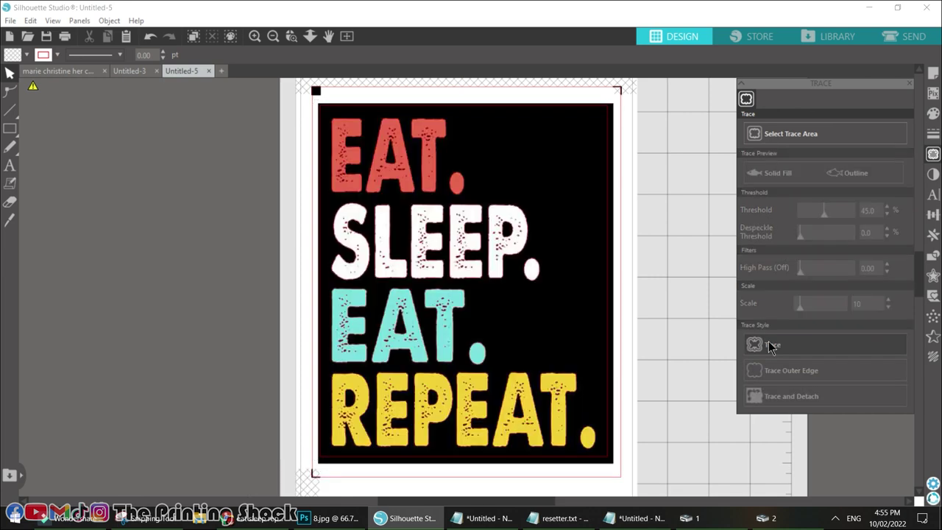
pyautogui.moveTo(556, 138)
pyautogui.mouseDown()
pyautogui.moveTo(592, 186)
pyautogui.moveTo(802, 340)
pyautogui.moveTo(901, 368)
pyautogui.mouseUp()
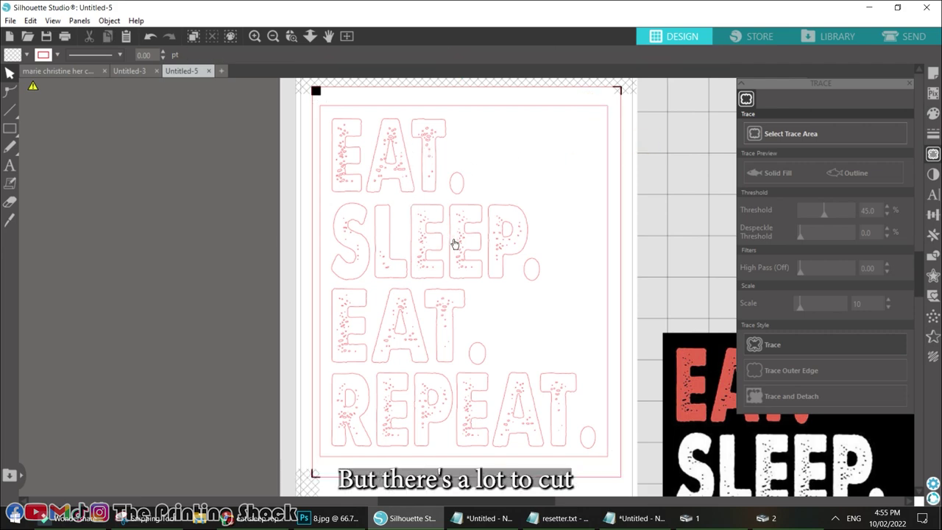
# - Release the compound path of the traced outlines so each contour is a separate shape
pyautogui.click(392, 153)
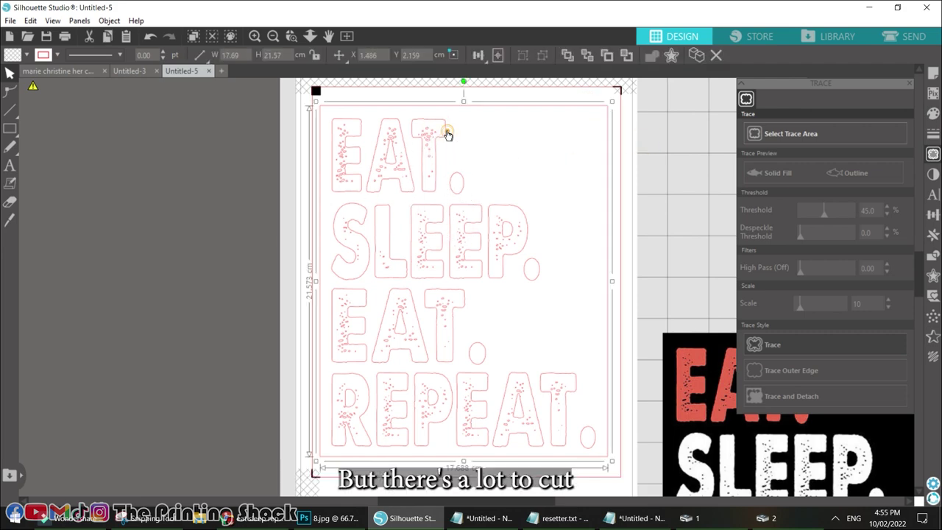
pyautogui.moveTo(446, 131)
pyautogui.mouseDown()
pyautogui.moveTo(483, 164)
pyautogui.moveTo(454, 127)
pyautogui.mouseUp()
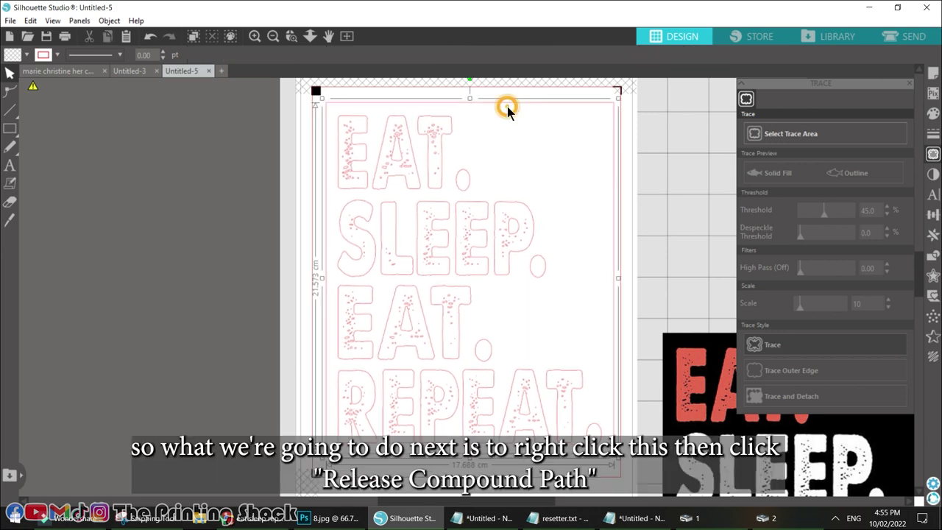
pyautogui.rightClick(517, 106)
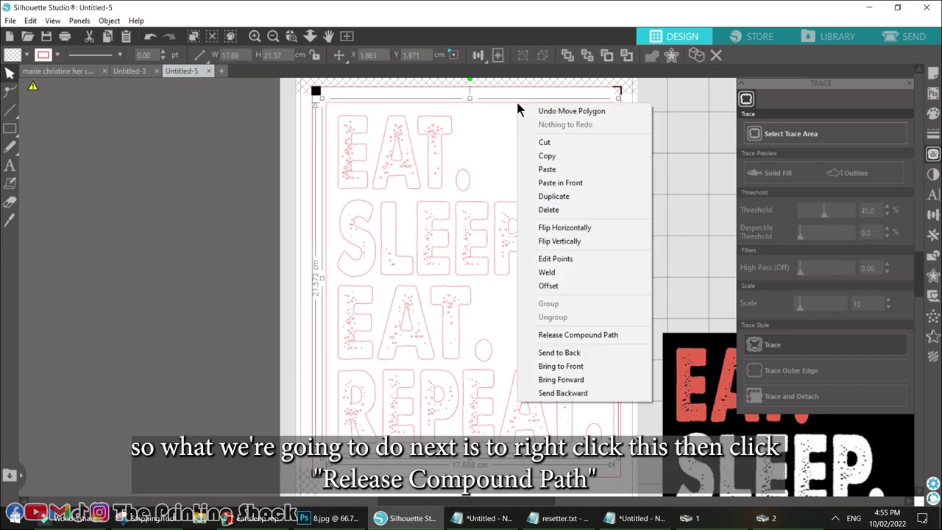
pyautogui.click(579, 335)
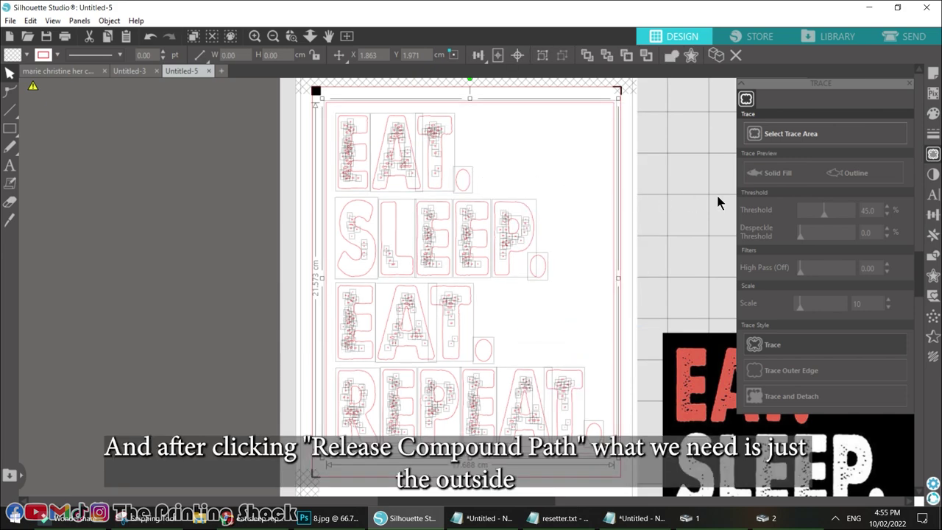
# - Delete the rectangular frame surrounding the traced lettering
pyautogui.click(653, 246)
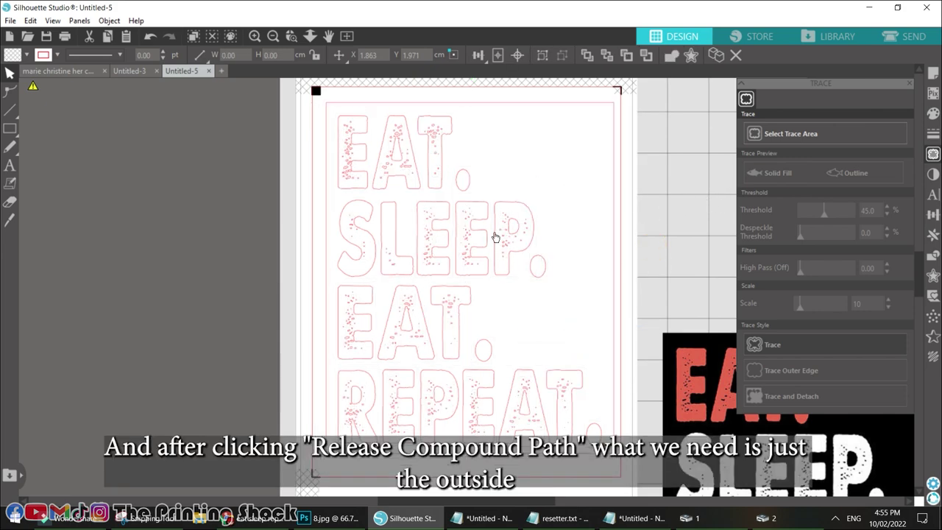
pyautogui.click(615, 236)
pyautogui.press('Delete')
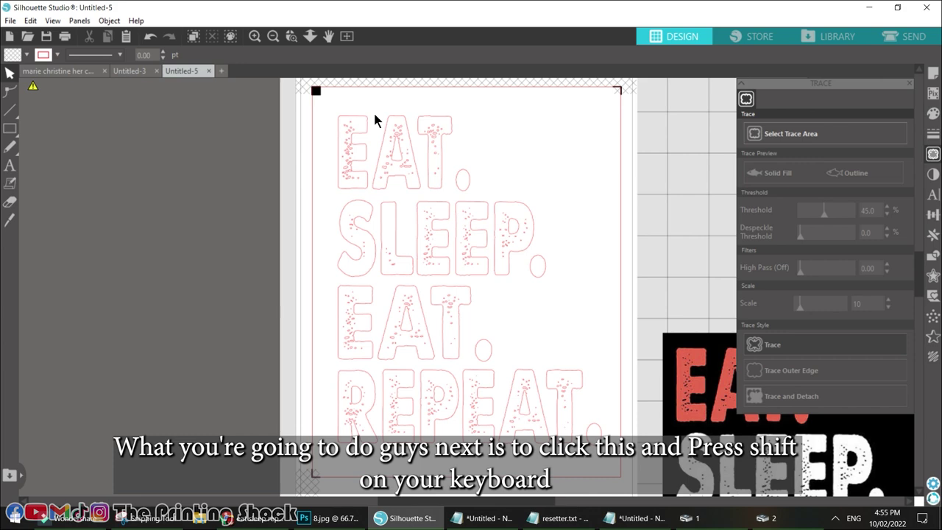
# - Select the outer outlines of the letters and period in the first line, "EAT.", without the small distress specks
pyautogui.click(255, 36)
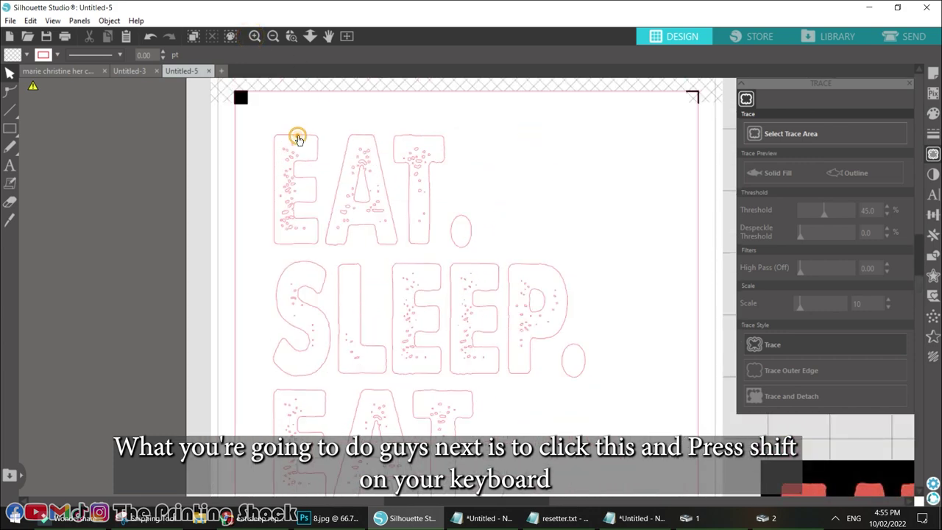
pyautogui.click(297, 138)
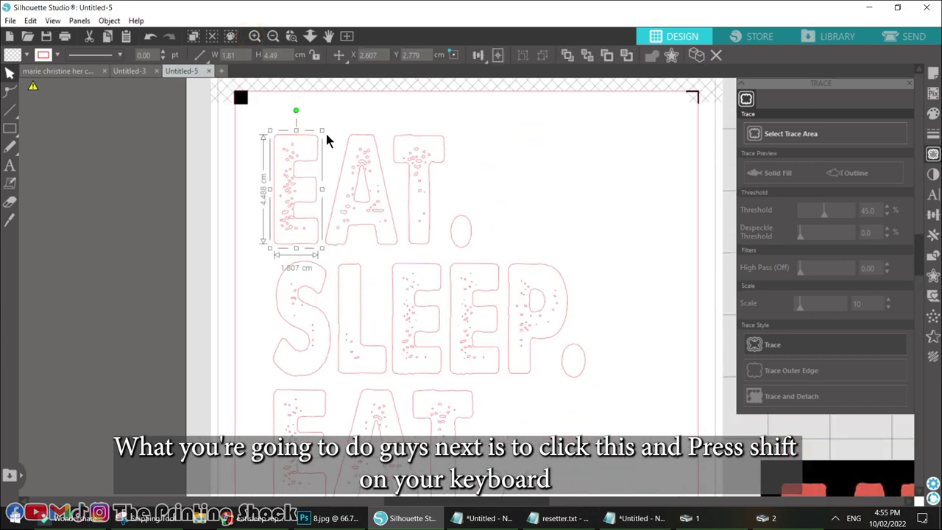
pyautogui.keyDown('shift'); pyautogui.click(367, 139); pyautogui.keyUp('shift')
pyautogui.keyDown('shift'); pyautogui.click(421, 135); pyautogui.keyUp('shift')
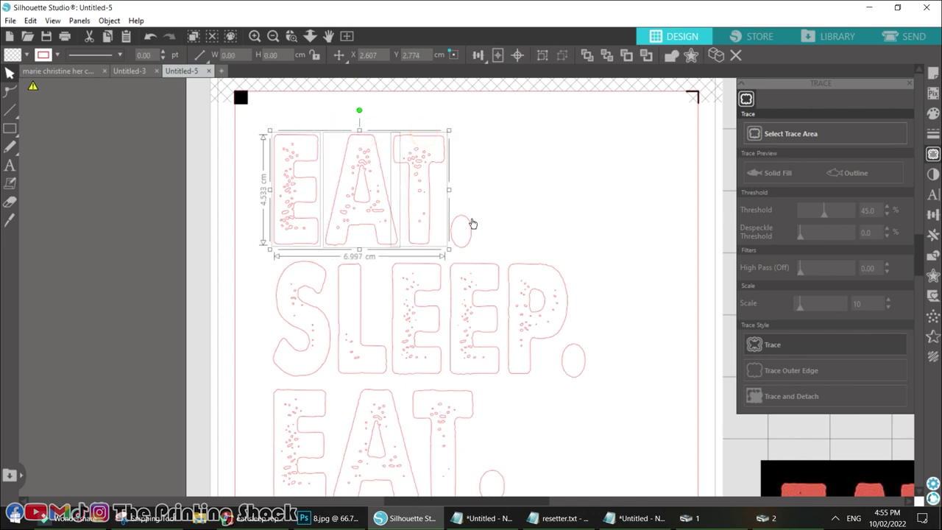
pyautogui.keyDown('shift'); pyautogui.click(474, 237); pyautogui.keyUp('shift')
# - Add the outer outlines of all five letters in "SLEEP" to the selection
pyautogui.keyDown('shift'); pyautogui.click(488, 265); pyautogui.keyUp('shift')
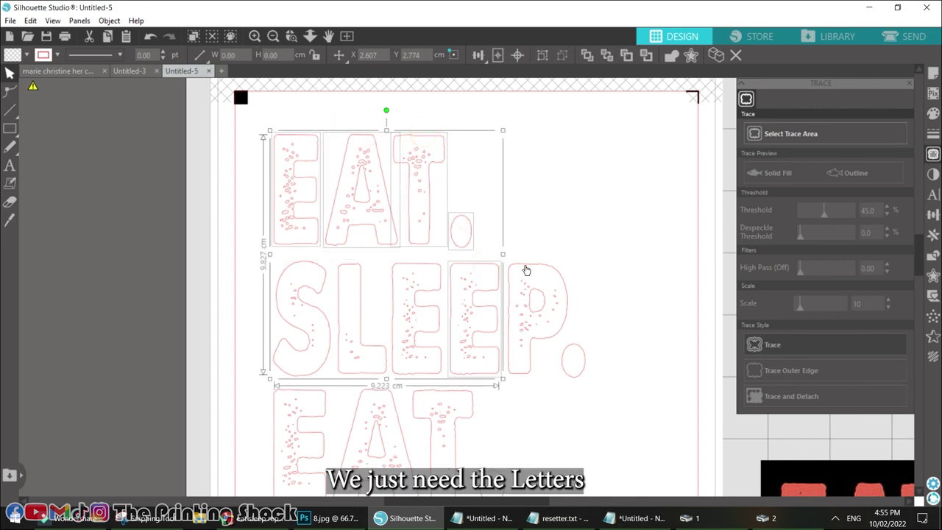
pyautogui.keyDown('shift'); pyautogui.click(525, 268); pyautogui.keyUp('shift')
pyautogui.keyDown('shift'); pyautogui.click(416, 266); pyautogui.keyUp('shift')
pyautogui.keyDown('shift'); pyautogui.click(355, 264); pyautogui.keyUp('shift')
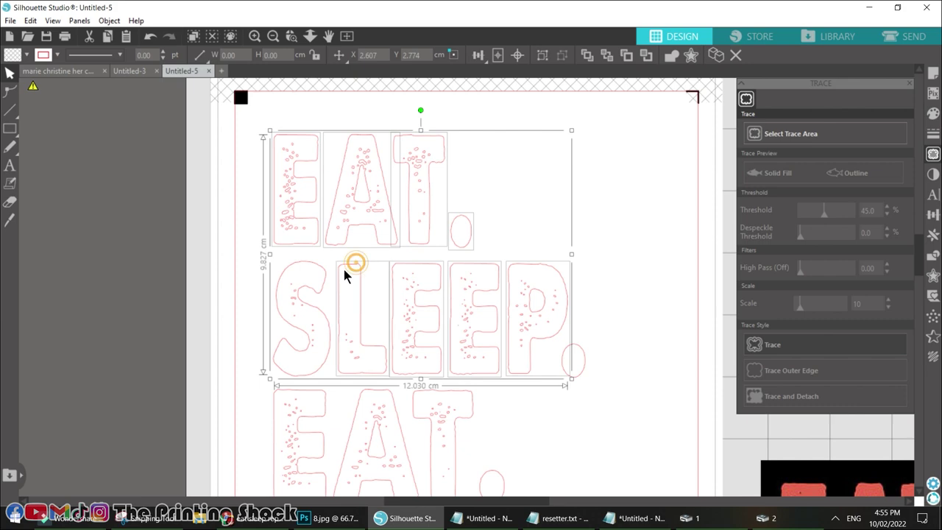
pyautogui.keyDown('shift'); pyautogui.click(307, 267); pyautogui.keyUp('shift')
# - Add the outer outlines of the letters and period in the third line, "EAT.", to the selection
pyautogui.scroll(-3, 309, 276)
pyautogui.keyDown('shift'); pyautogui.click(311, 281); pyautogui.keyUp('shift')
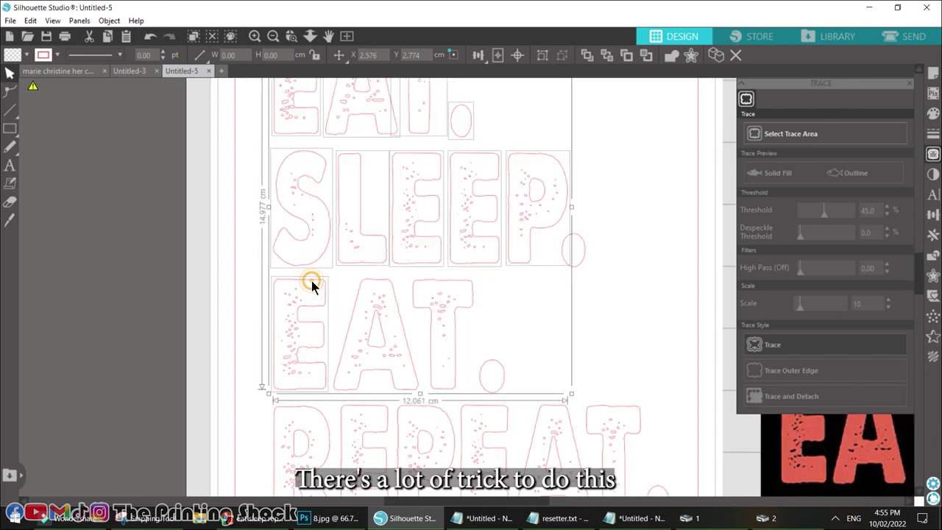
pyautogui.keyDown('shift'); pyautogui.click(385, 281); pyautogui.keyUp('shift')
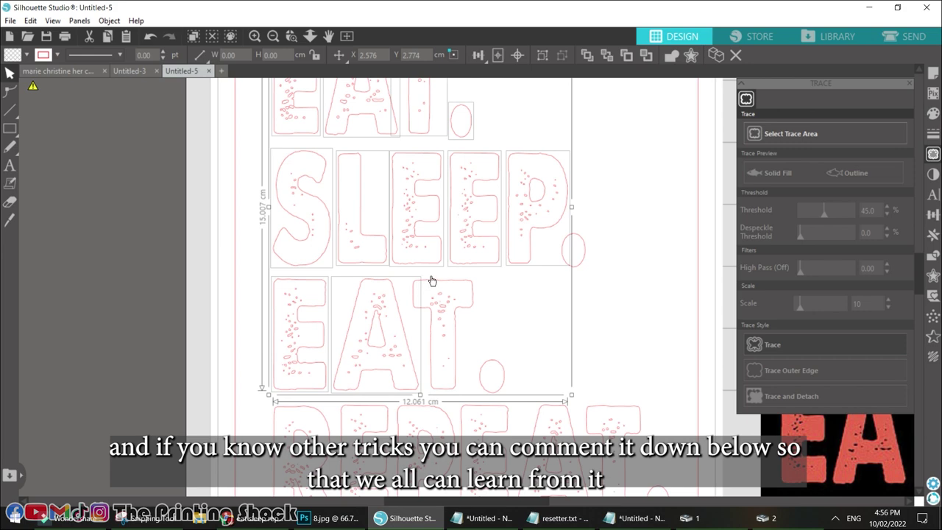
pyautogui.keyDown('shift'); pyautogui.click(431, 281); pyautogui.keyUp('shift')
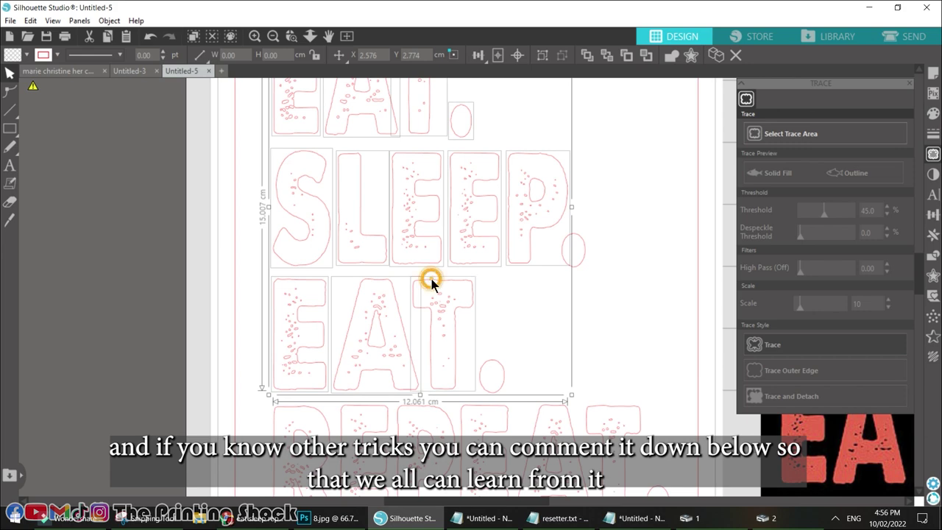
pyautogui.keyDown('shift'); pyautogui.click(487, 365); pyautogui.keyUp('shift')
# - Add the outer outlines of the letters in the last line, "REPEAT.", to the selection without the small distress specks
pyautogui.scroll(-2, 617, 361)
pyautogui.keyDown('shift'); pyautogui.click(564, 348); pyautogui.keyUp('shift')
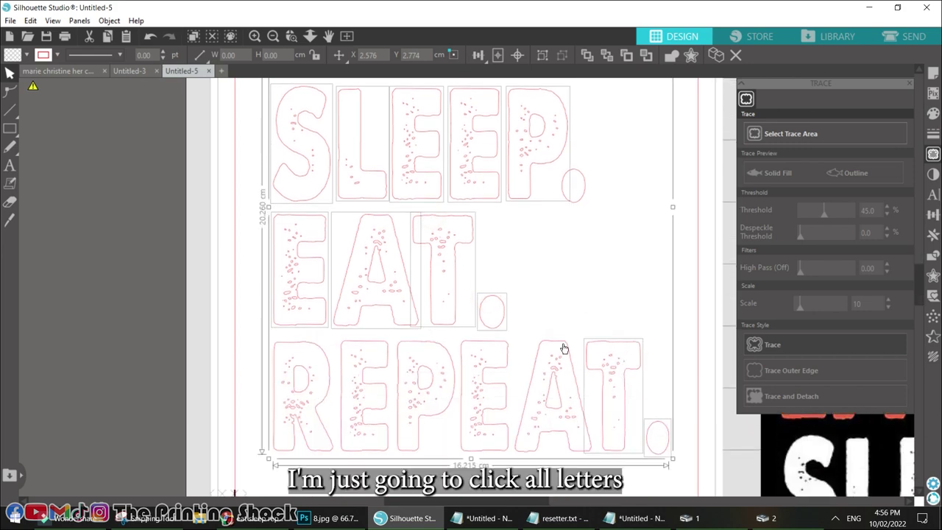
pyautogui.keyDown('shift'); pyautogui.click(563, 348); pyautogui.keyUp('shift')
pyautogui.keyDown('shift'); pyautogui.click(495, 347); pyautogui.keyUp('shift')
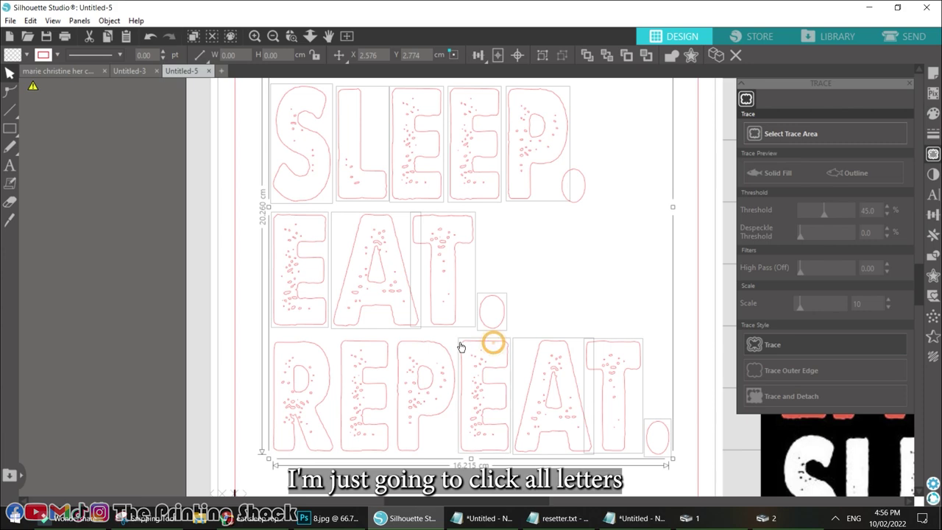
pyautogui.keyDown('shift'); pyautogui.click(441, 348); pyautogui.keyUp('shift')
pyautogui.keyDown('shift'); pyautogui.click(373, 346); pyautogui.keyUp('shift')
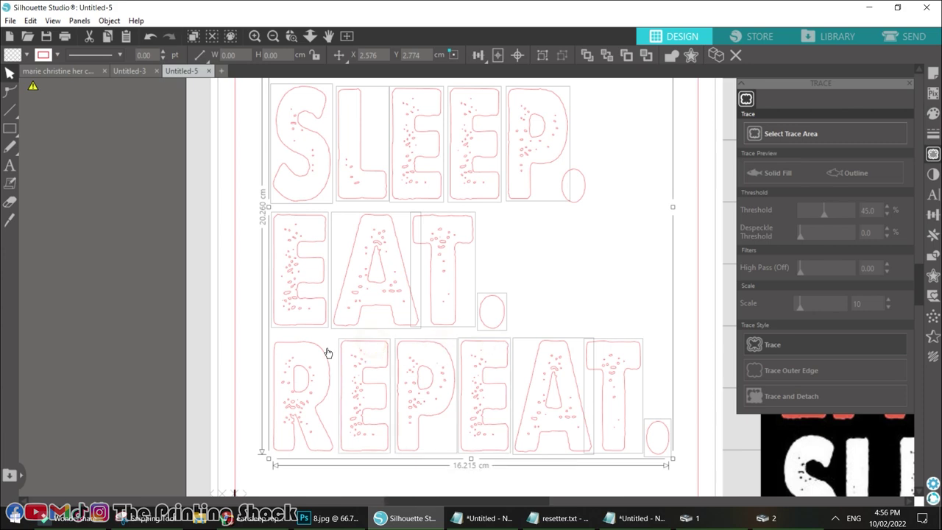
# - Group the selected letter outlines and move the group off the page, away from the distress specks
pyautogui.scroll(1, 326, 351)
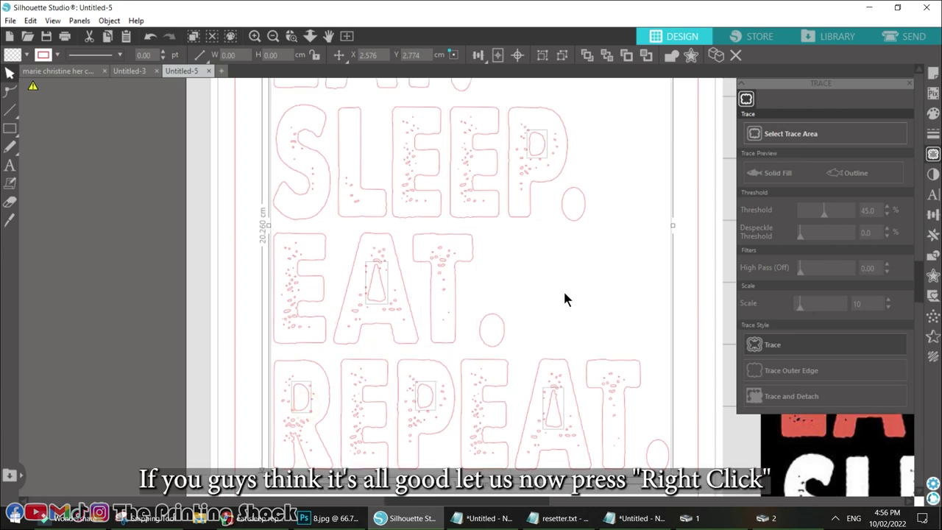
pyautogui.rightClick(553, 188)
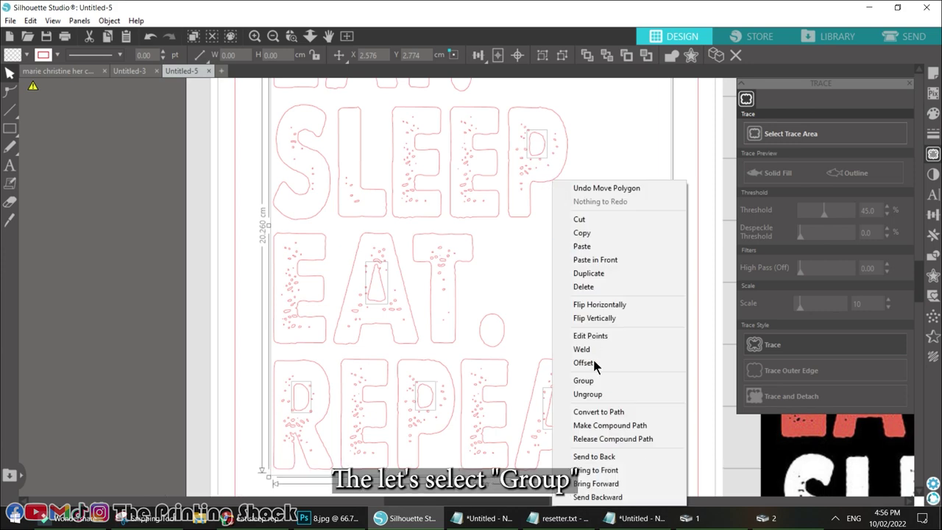
pyautogui.click(598, 382)
pyautogui.moveTo(547, 185); pyautogui.dragTo(118, 348)
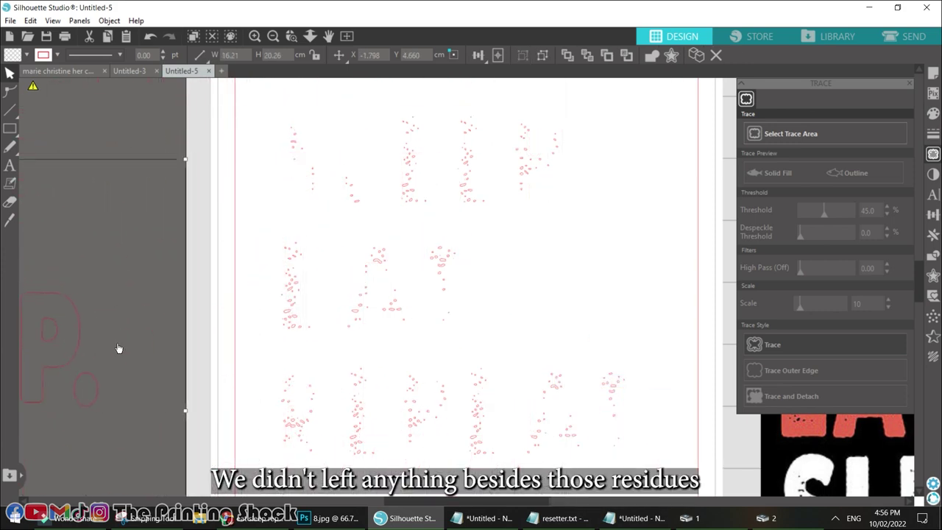
# - Delete all the leftover distress specks remaining on the page
pyautogui.click(255, 36)
pyautogui.click(273, 36)
pyautogui.click(273, 37)
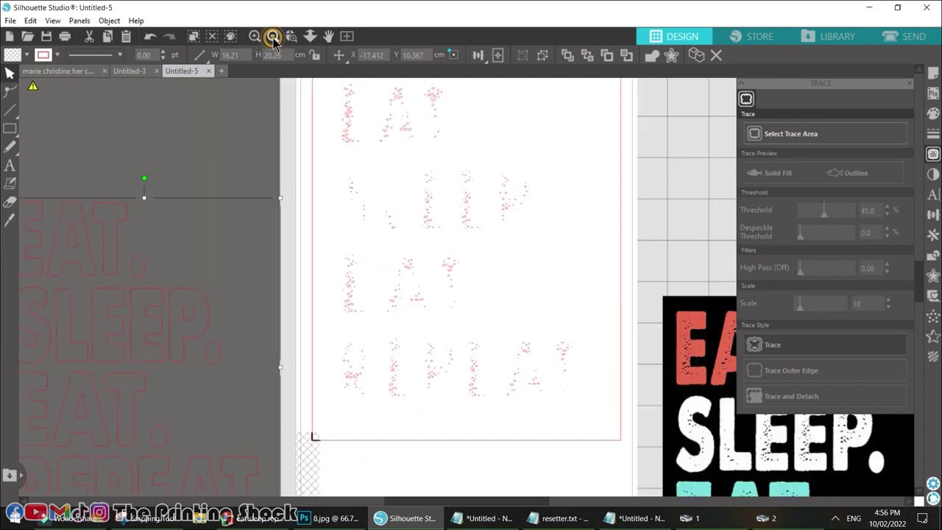
pyautogui.click(273, 37)
pyautogui.moveTo(587, 137)
pyautogui.mouseDown()
pyautogui.moveTo(452, 326)
pyautogui.moveTo(374, 376)
pyautogui.mouseUp()
pyautogui.press('Delete')
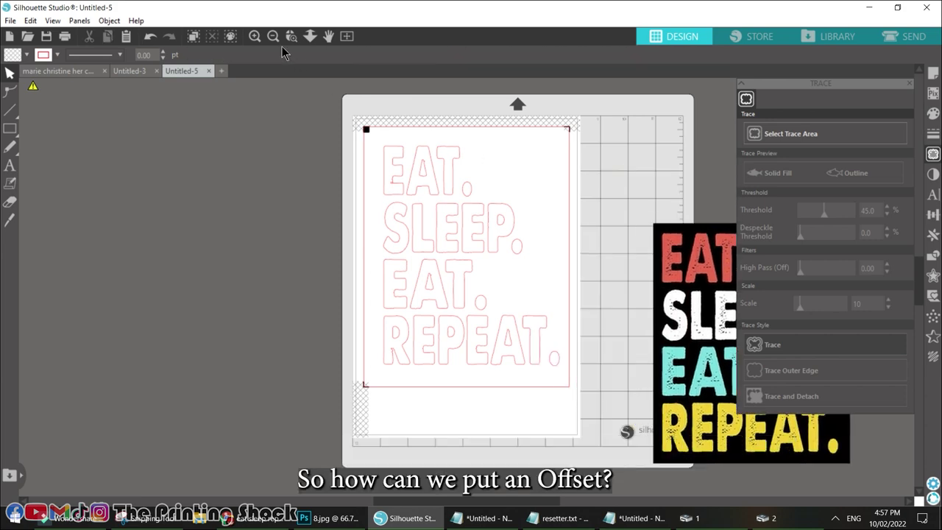
# - Create an outward offset around the grouped "EAT. SLEEP. EAT. REPEAT." outlines with rounded corners
pyautogui.click(255, 39)
pyautogui.scroll(1, 253, 160)
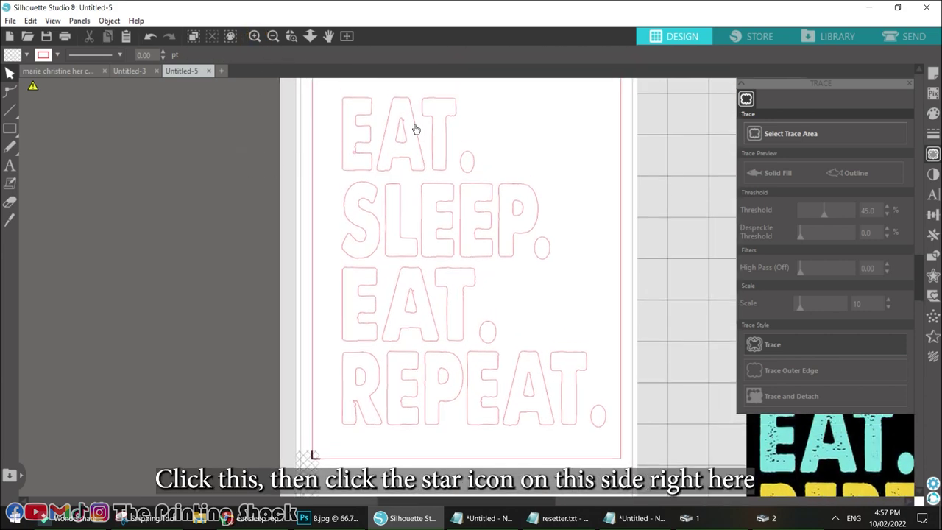
pyautogui.click(415, 128)
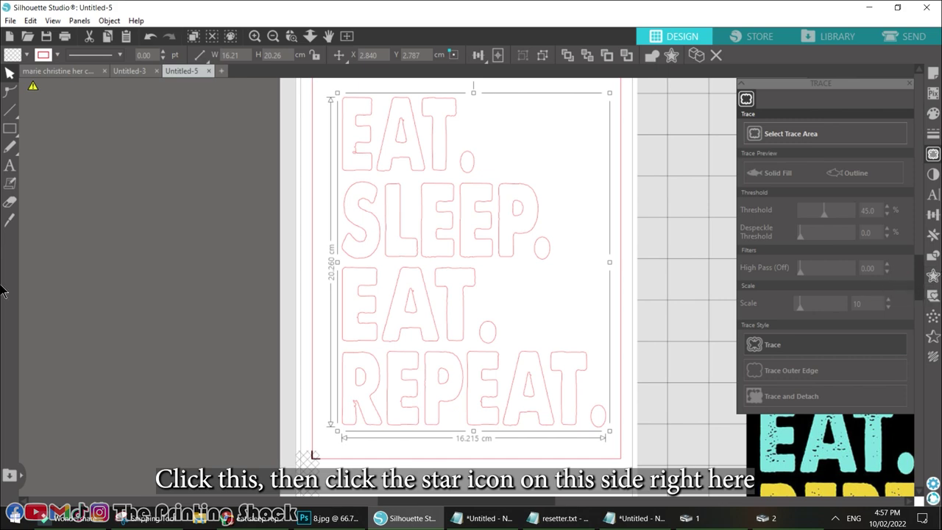
pyautogui.click(933, 278)
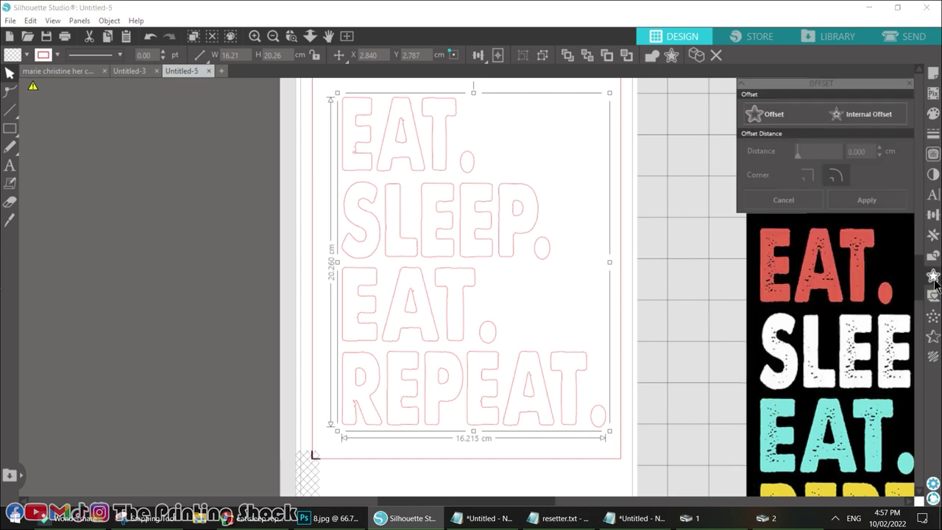
pyautogui.click(769, 117)
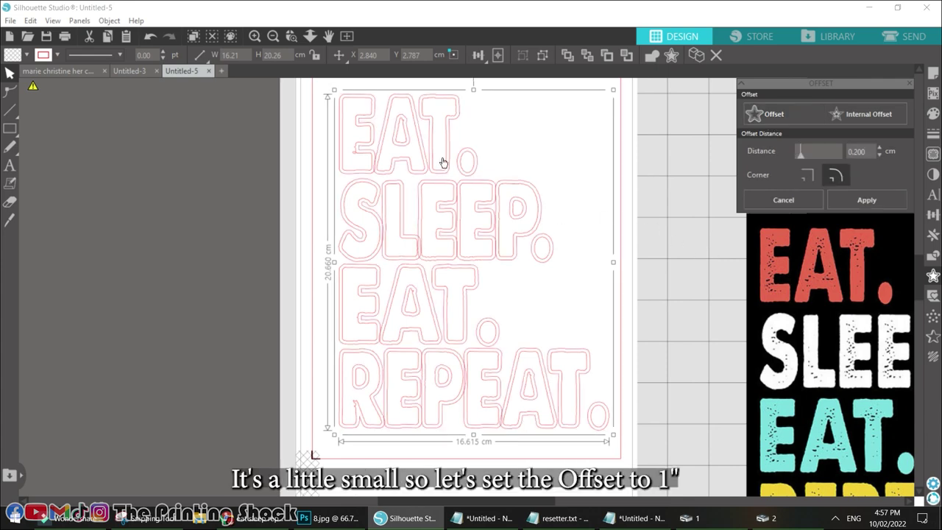
# - Set the offset distance around the lettering to 1 cm
pyautogui.doubleClick(857, 150)
pyautogui.write('1')
pyautogui.press('Return')
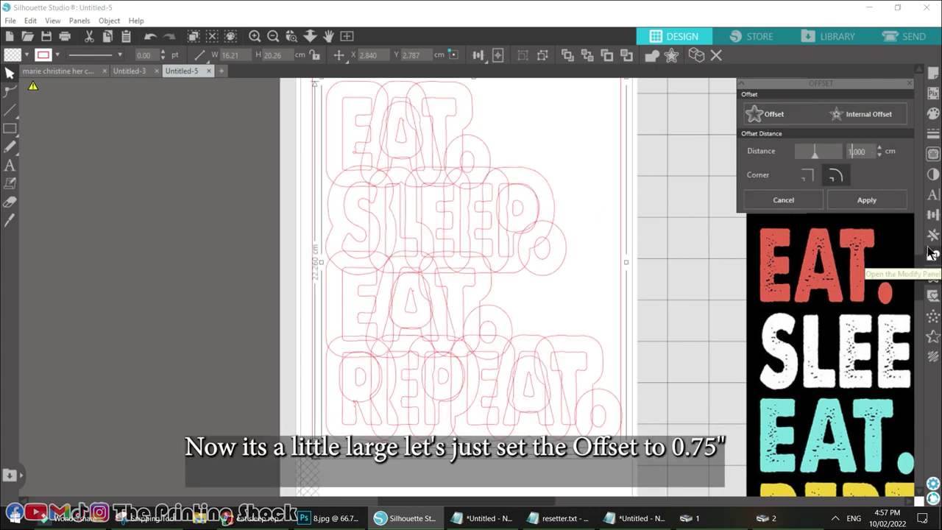
# - Set the offset distance around the lettering to 0.75 cm
pyautogui.doubleClick(848, 150)
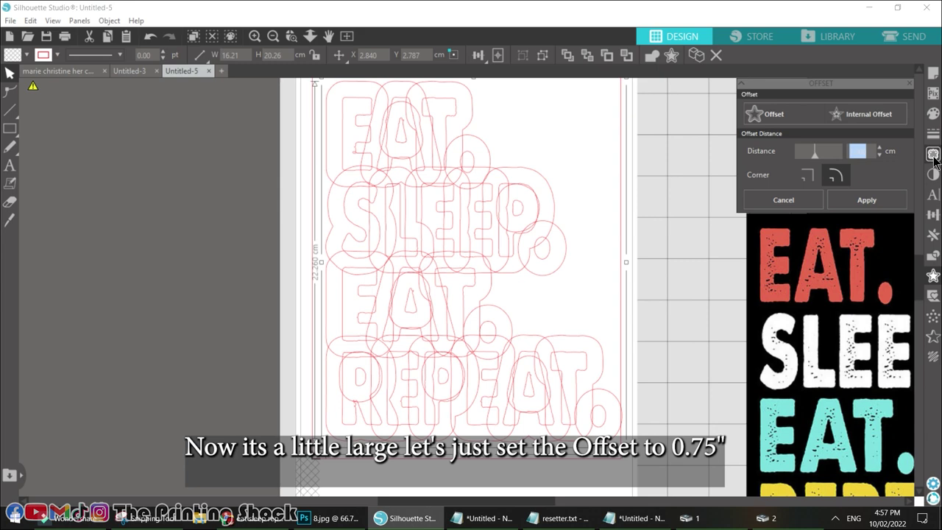
pyautogui.write('0.')
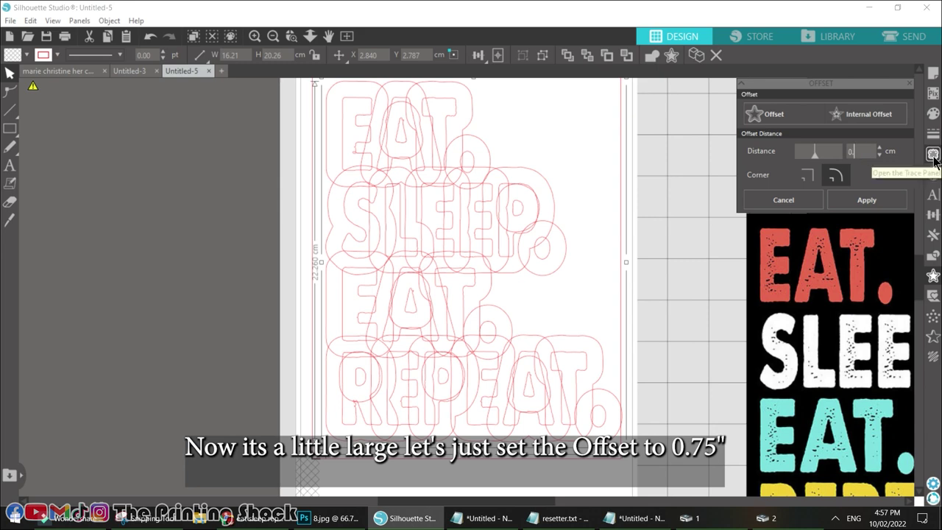
pyautogui.write('75')
pyautogui.press('Return')
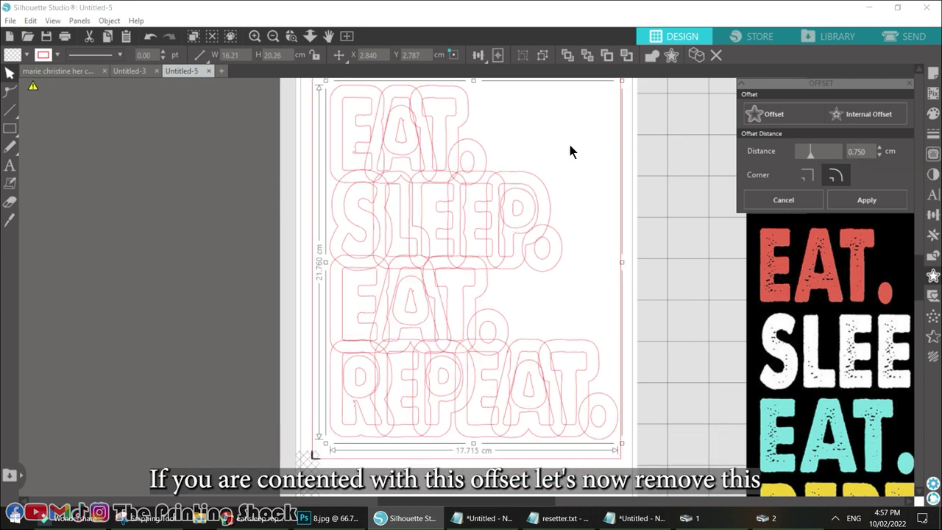
# - Move the original letter outlines off the page and place the coloured image over the offset contour, nudging it slightly into alignment
pyautogui.click(443, 100)
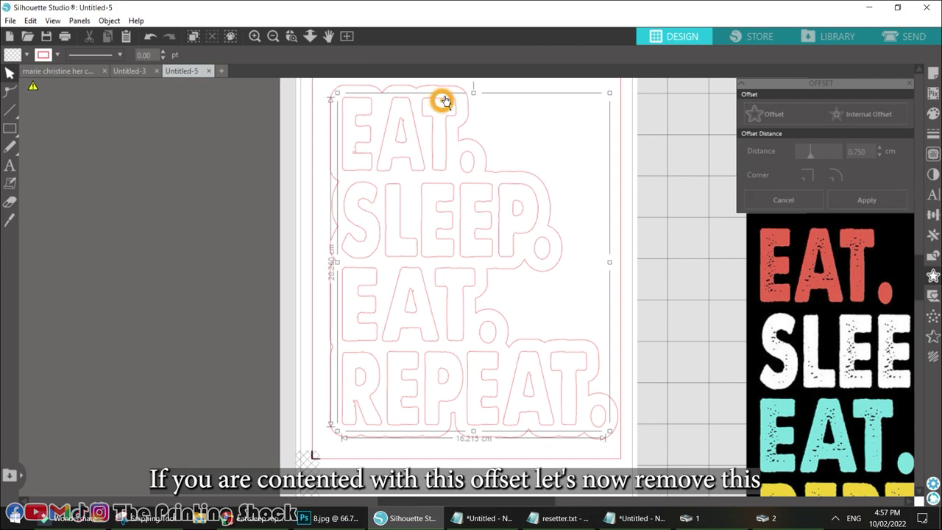
pyautogui.moveTo(445, 101); pyautogui.dragTo(134, 140)
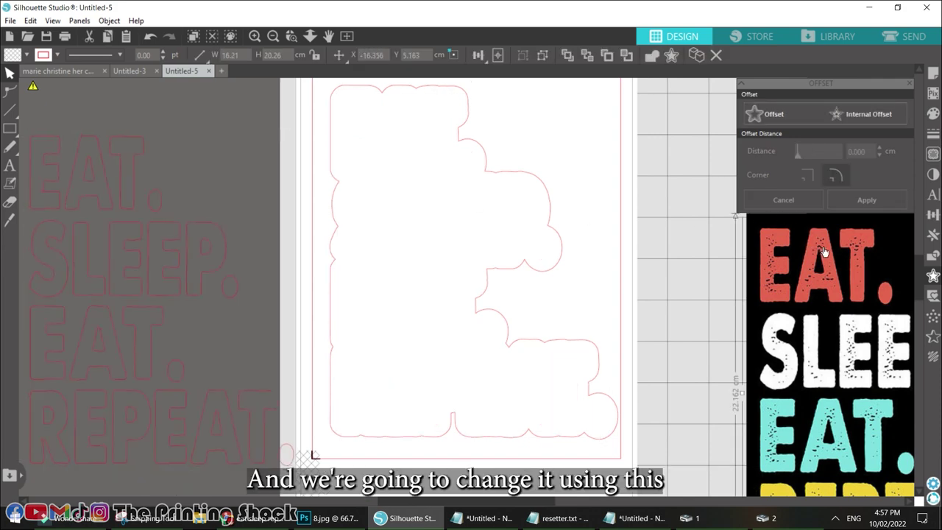
pyautogui.moveTo(810, 250); pyautogui.dragTo(421, 115)
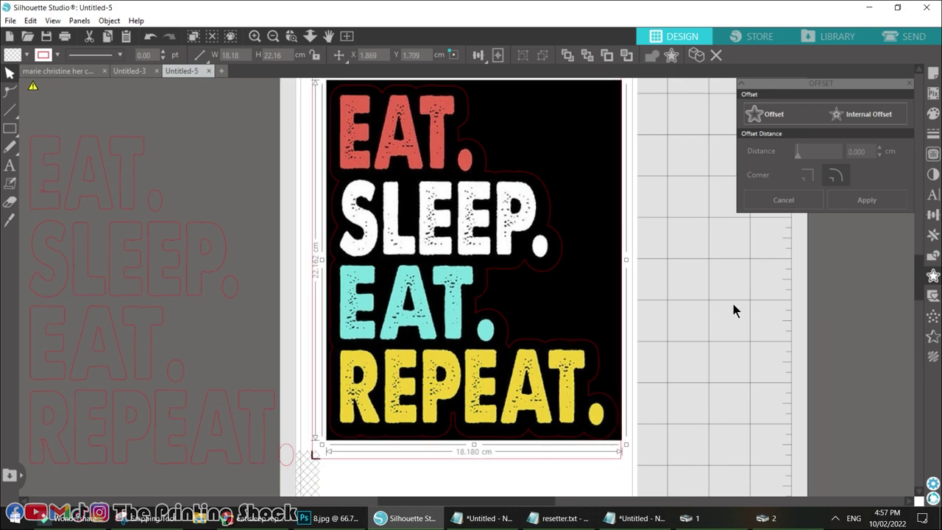
pyautogui.press('Right')
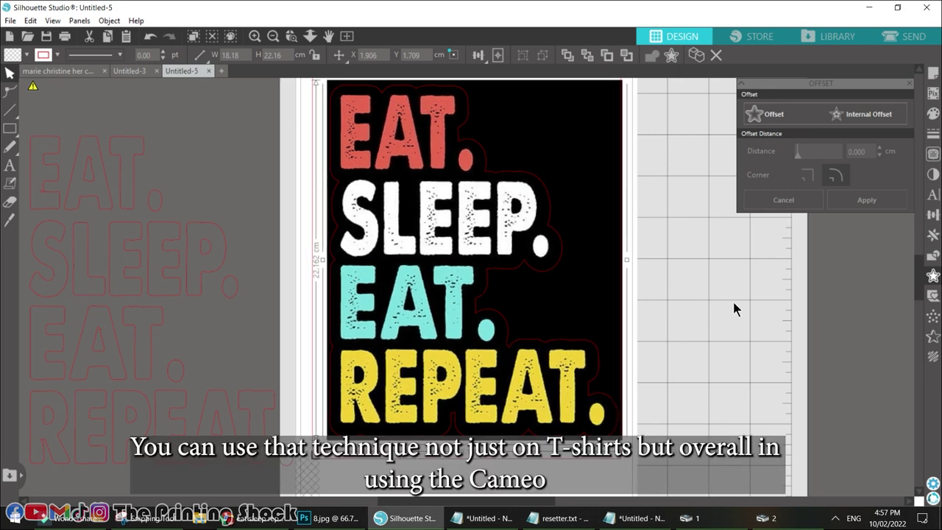
pyautogui.press('Right')
pyautogui.press('Right')
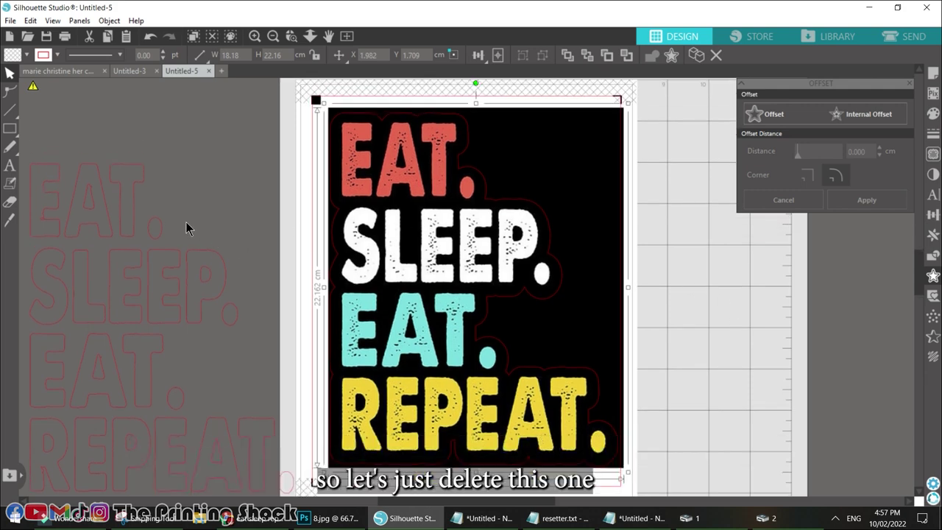
# - Delete the original letter outlines lying beside the page
pyautogui.click(153, 225)
pyautogui.press('Delete')
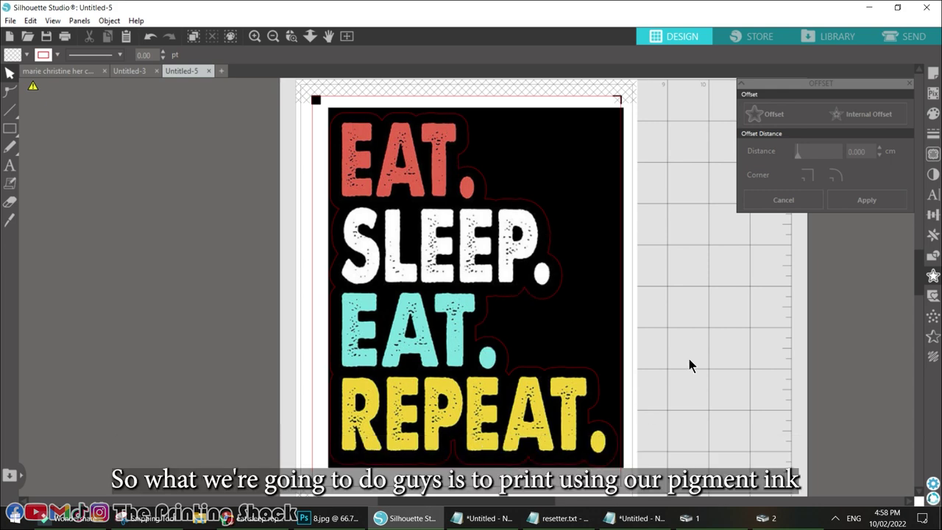
pyautogui.scroll(2, 668, 382)
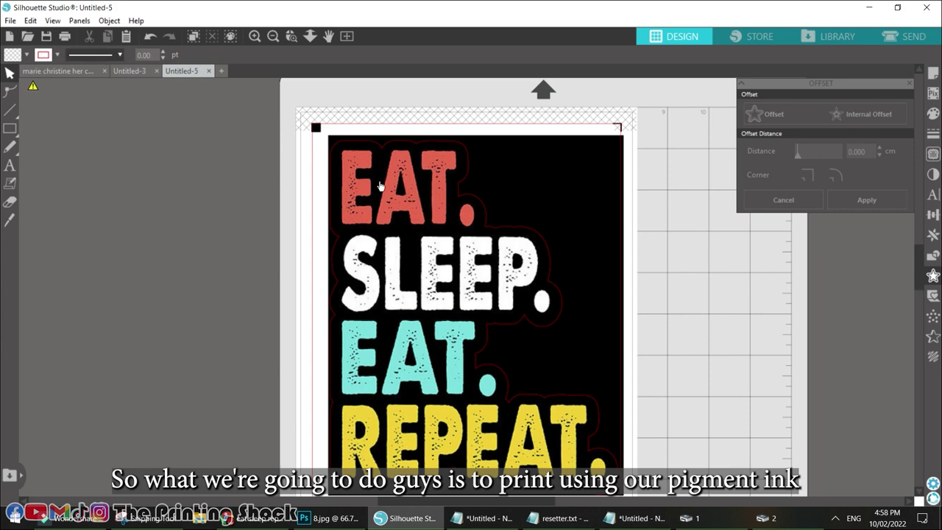
pyautogui.scroll(-2, 576, 260)
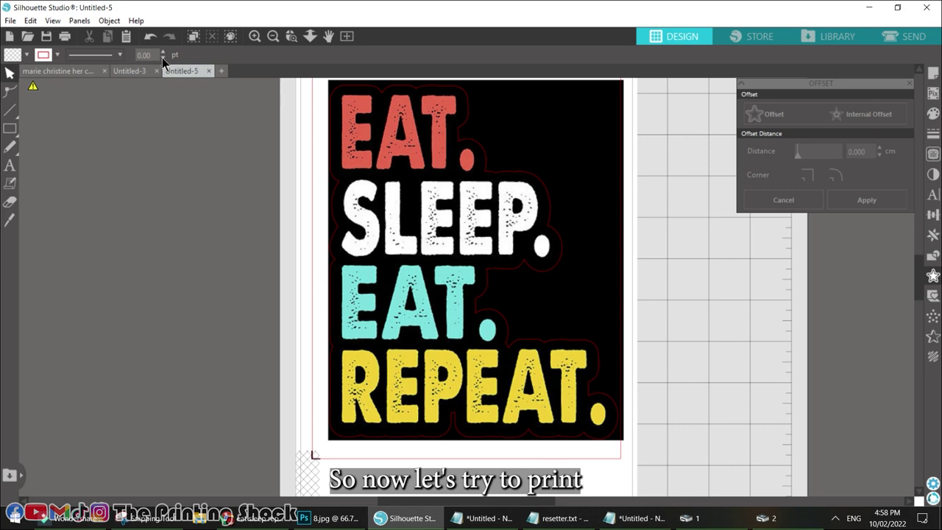
# - Set up the design's print job with Epson Premium Glossy paper, High quality and 1 copy
pyautogui.click(65, 36)
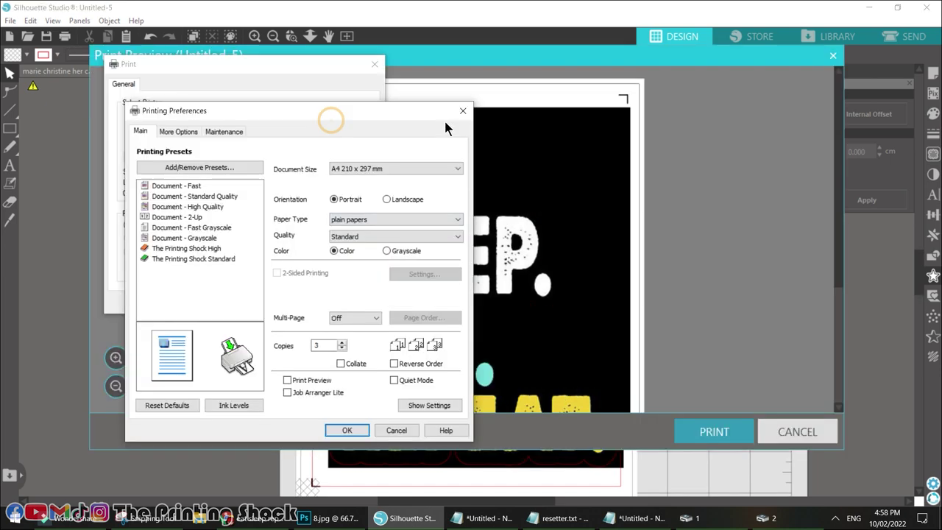
pyautogui.click(390, 219)
pyautogui.click(373, 245)
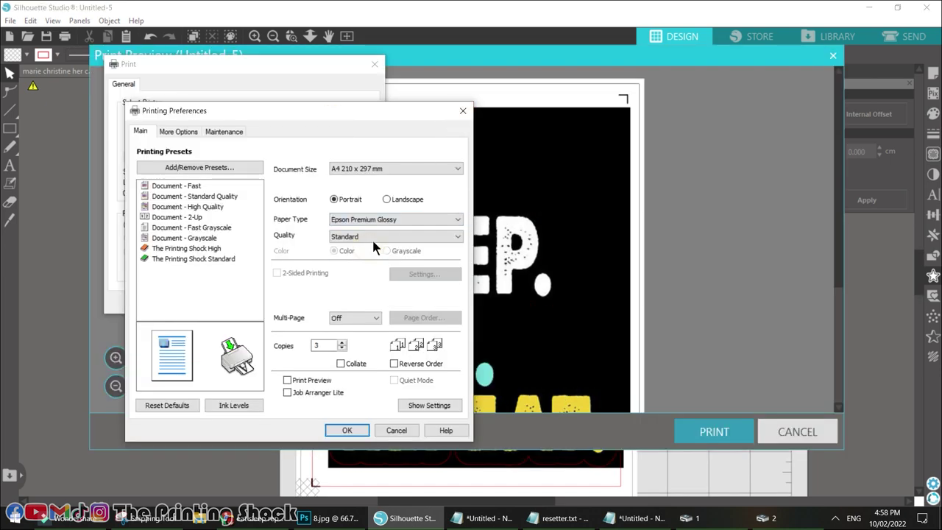
pyautogui.click(371, 236)
pyautogui.click(366, 256)
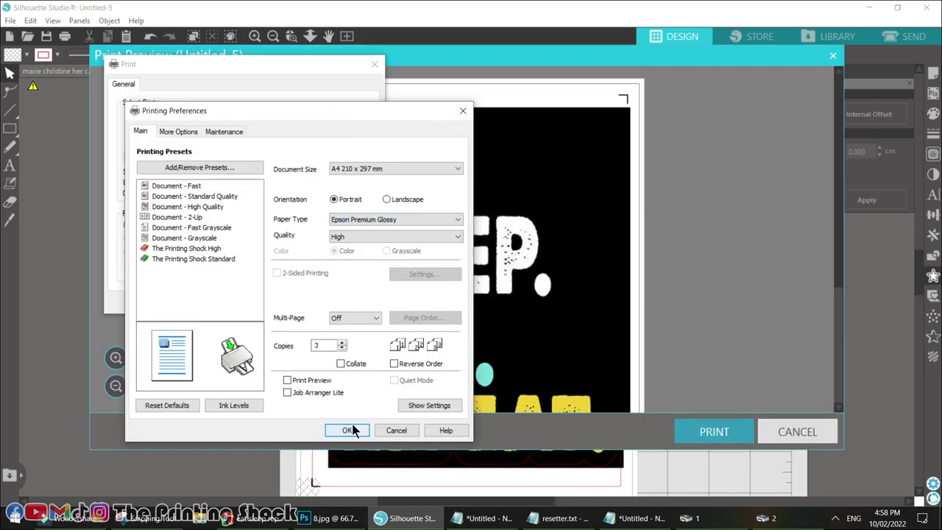
pyautogui.click(349, 430)
pyautogui.doubleClick(329, 226)
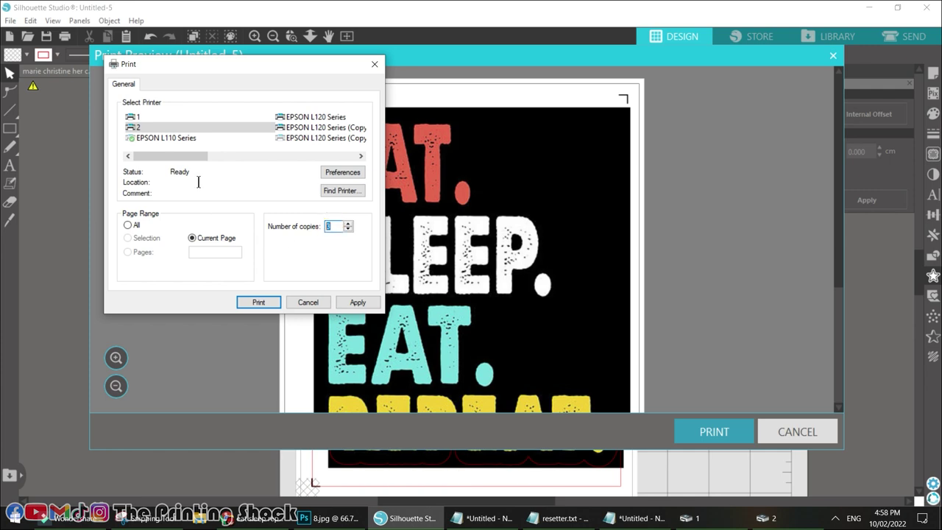
pyautogui.write('1')
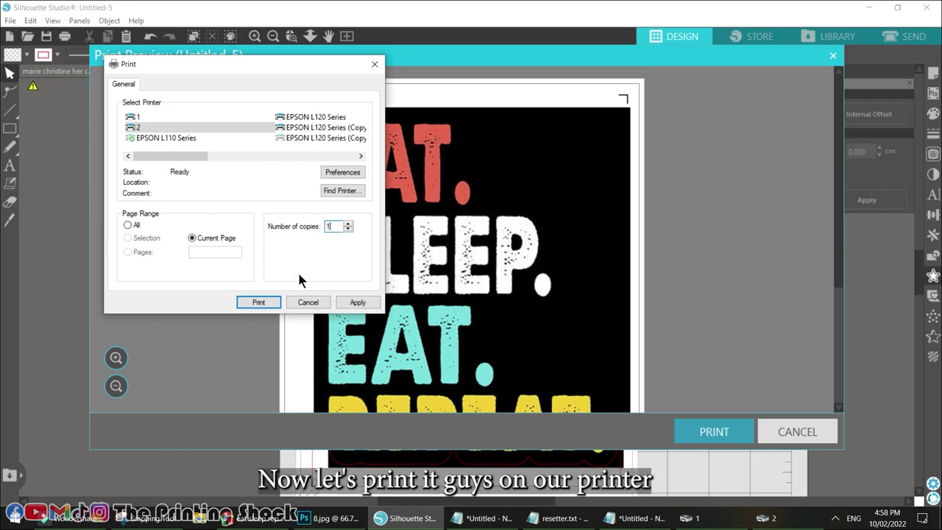